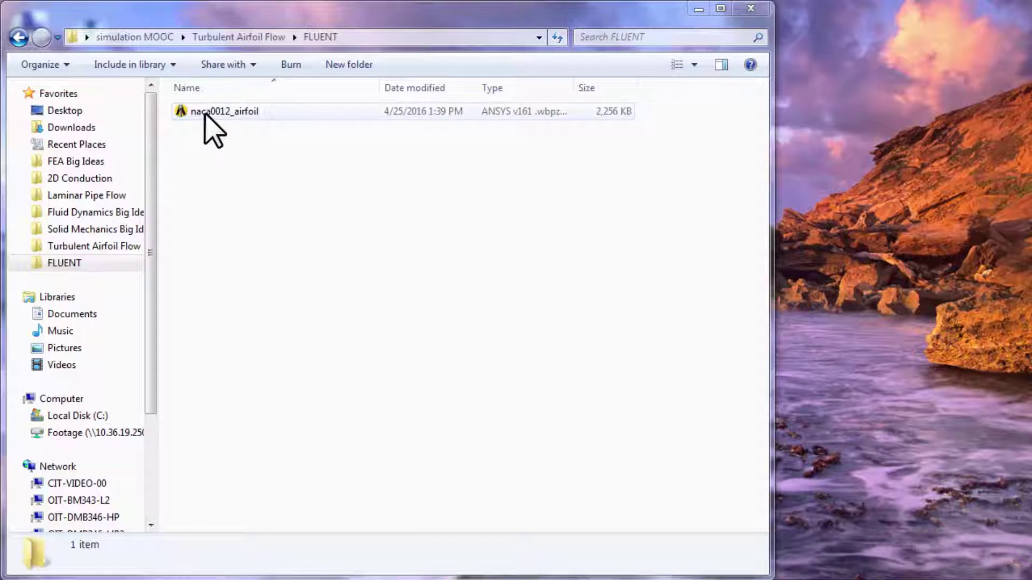
Open the naca0012_airfoil.wbpz project and load its Geometry (A2) into DesignModeler
double_click(223, 115)
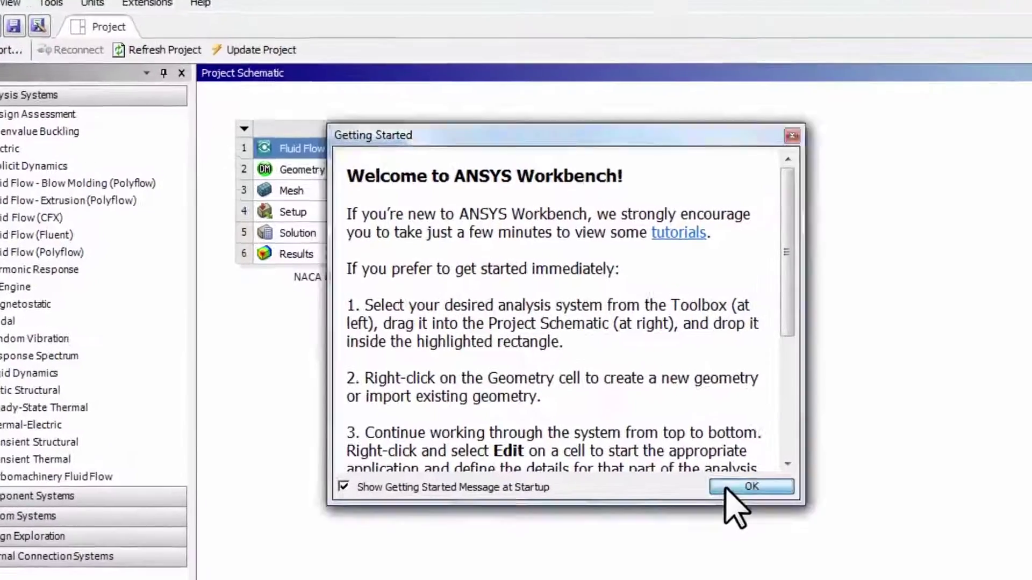
left_click(726, 489)
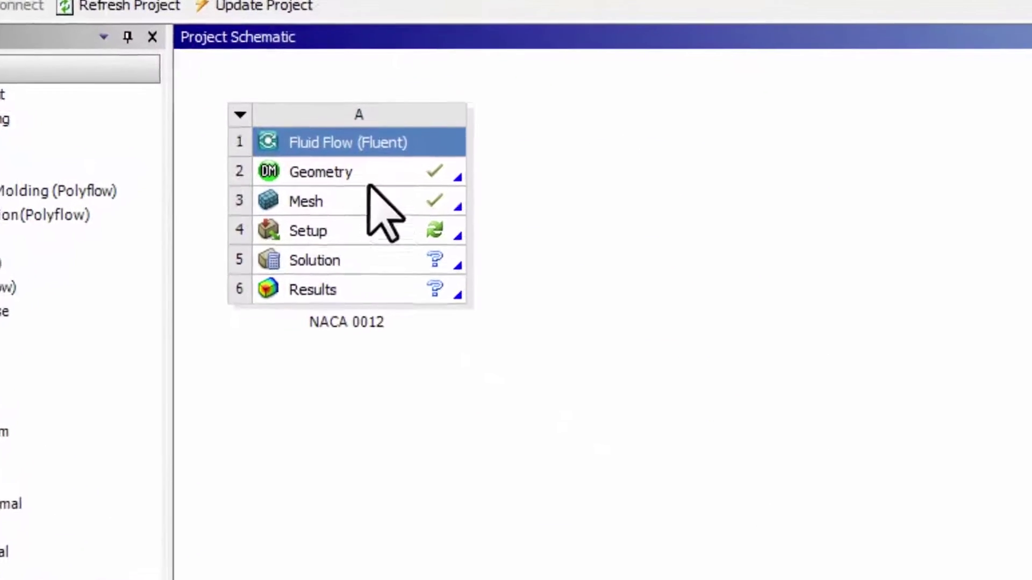
left_click(342, 171)
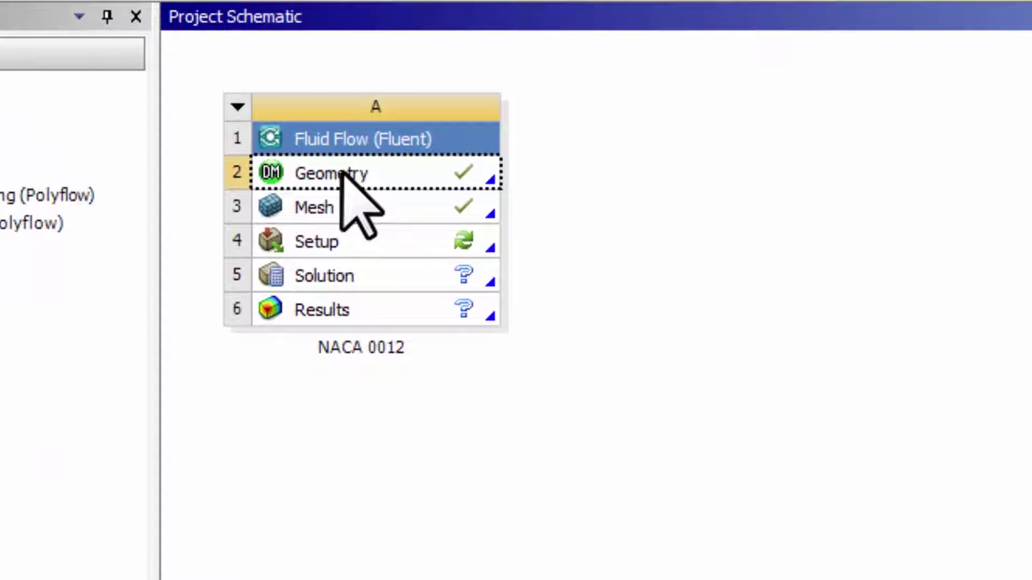
double_click(342, 171)
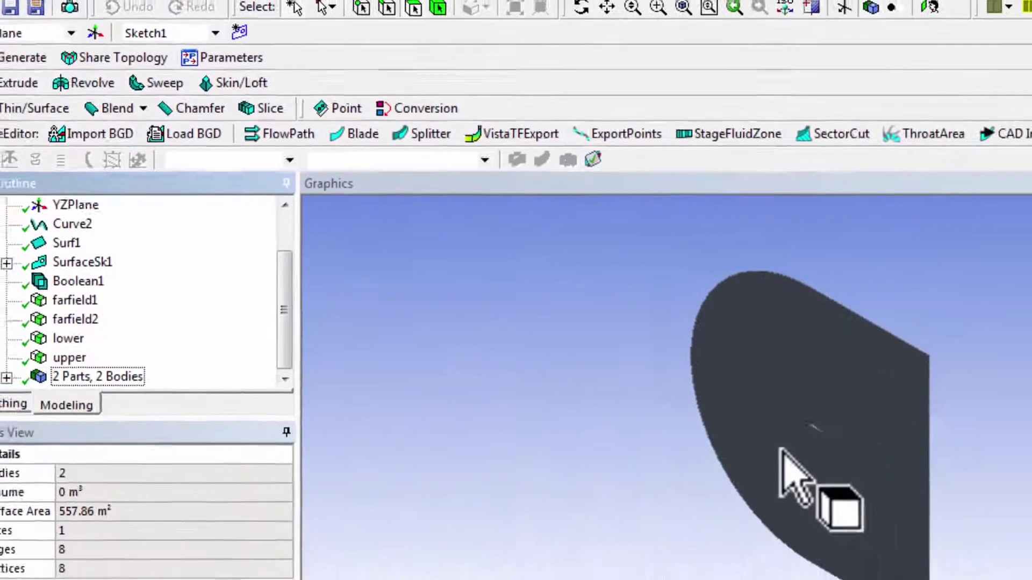
Switch the model to Front View and scroll the Tree Outline back to the top
right_click(465, 348)
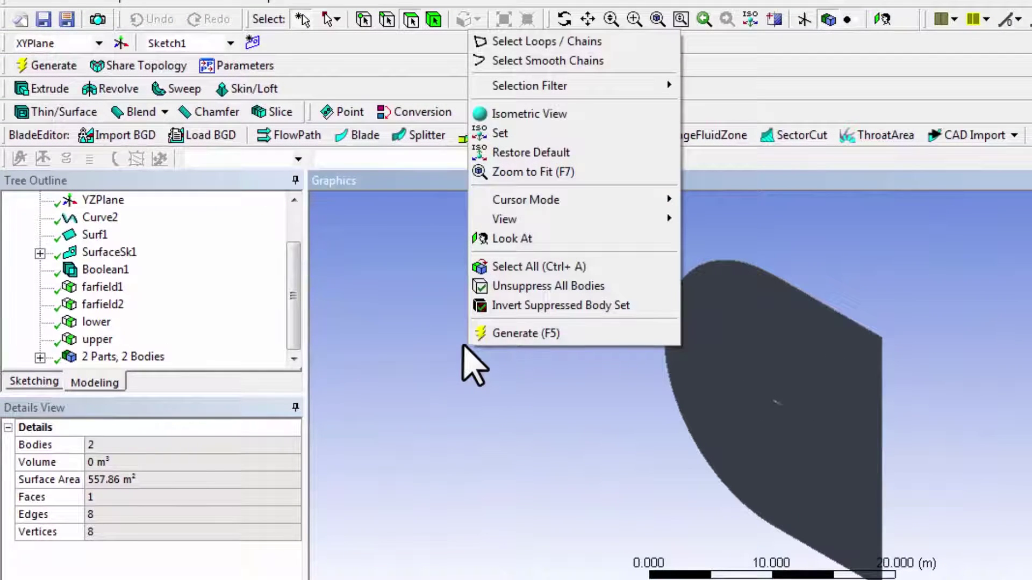
mouse_move(518, 221)
left_click(691, 219)
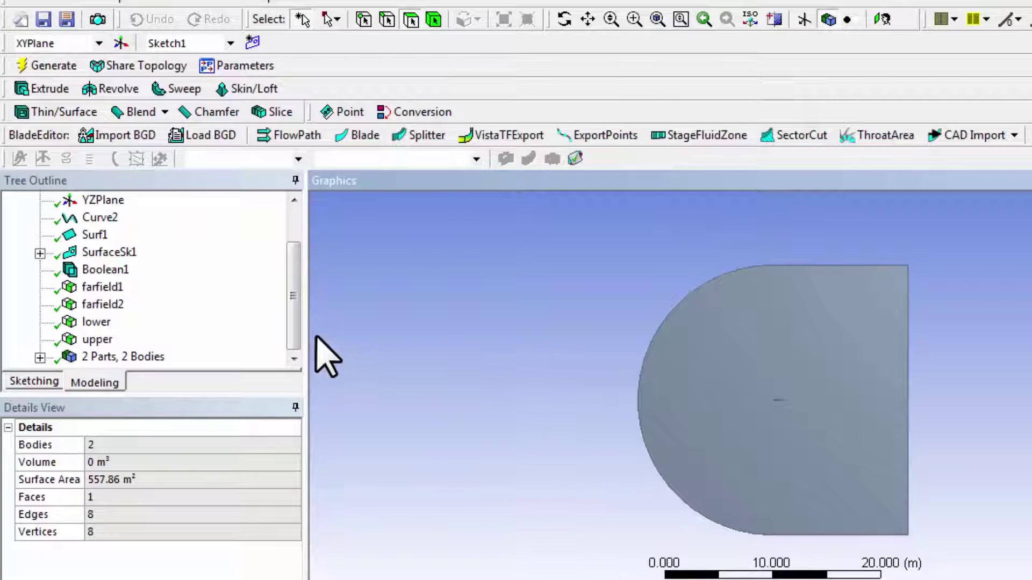
left_click(293, 293)
left_click_drag(293, 294, 272, 249)
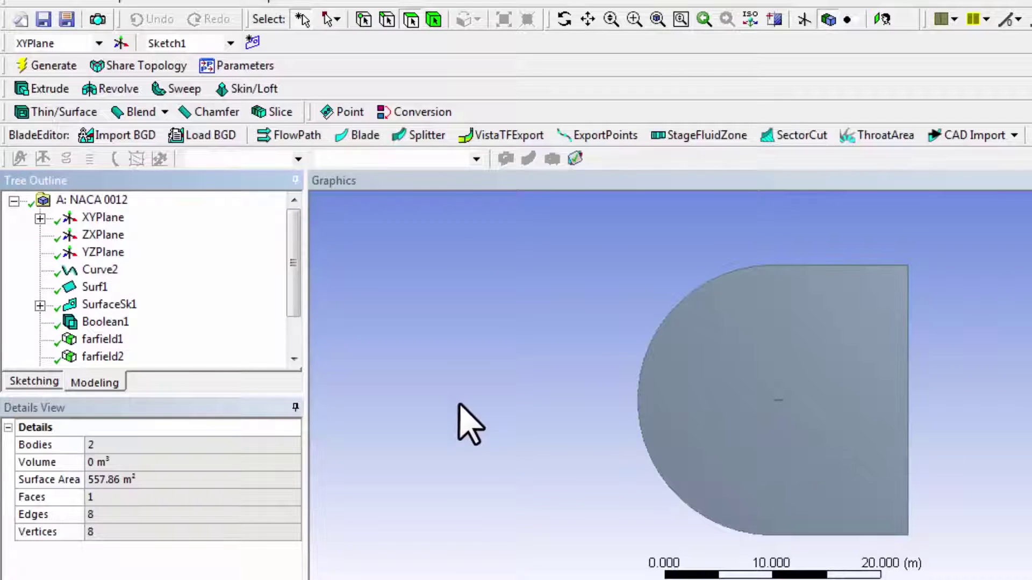
Select Sketch1 under XYPlane with the plane shown and the model hidden, revealing H2 and R1 at 12.5 m
left_click(40, 217)
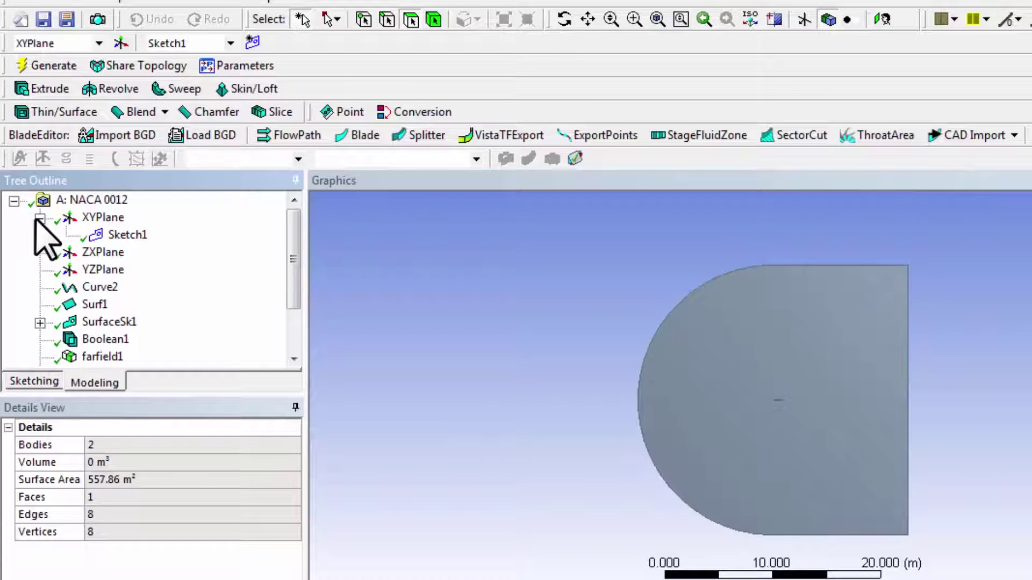
left_click(126, 235)
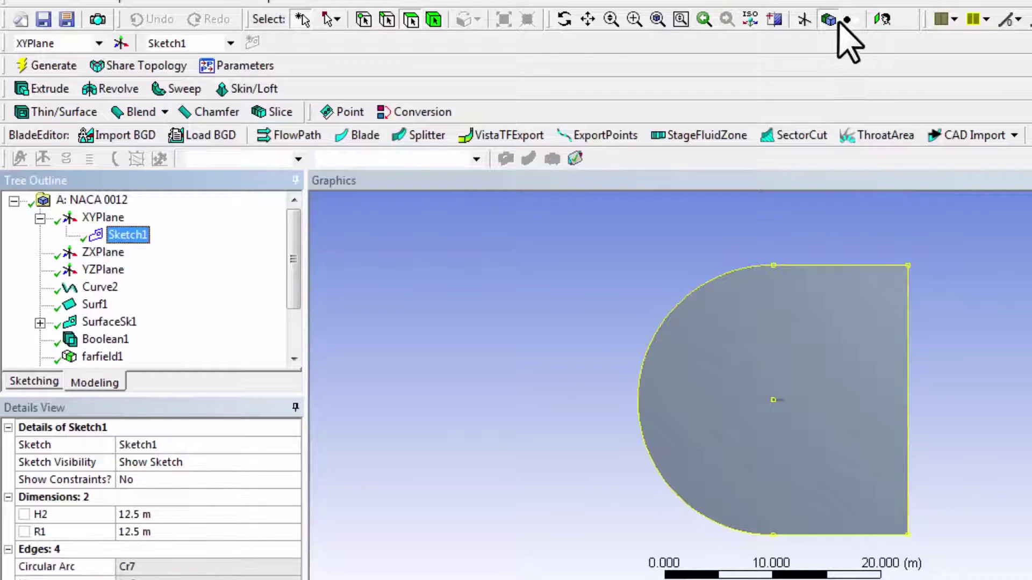
left_click(805, 20)
left_click(827, 19)
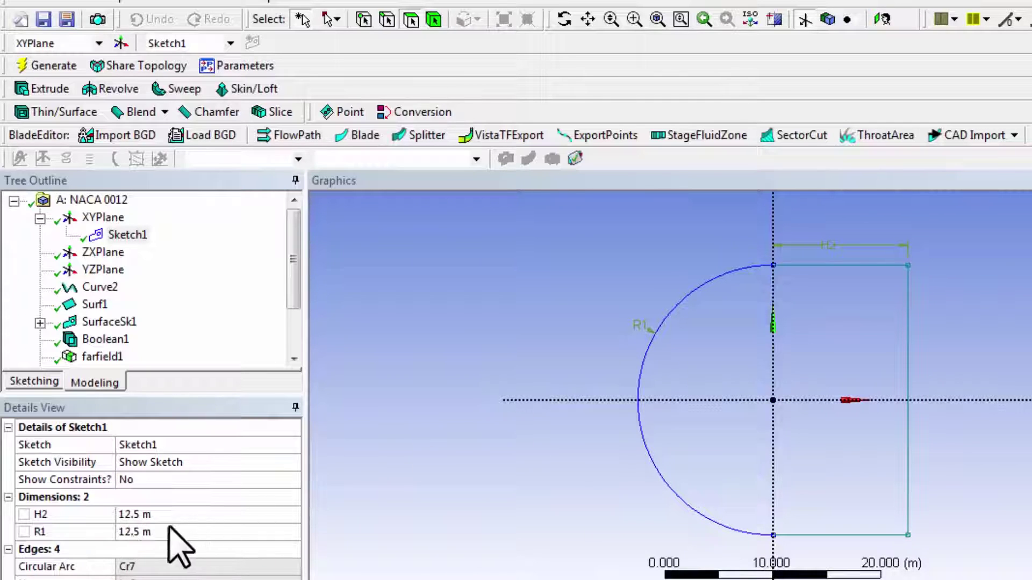
Browse the Sketching tab's Dimensions tools, then return to the model tree
left_click(45, 384)
left_click(152, 315)
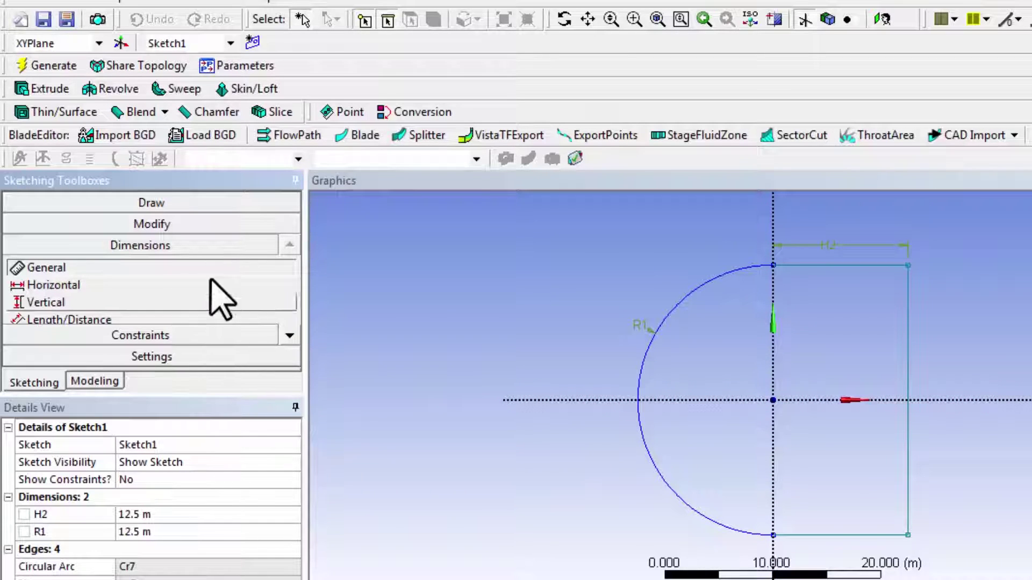
left_click(95, 381)
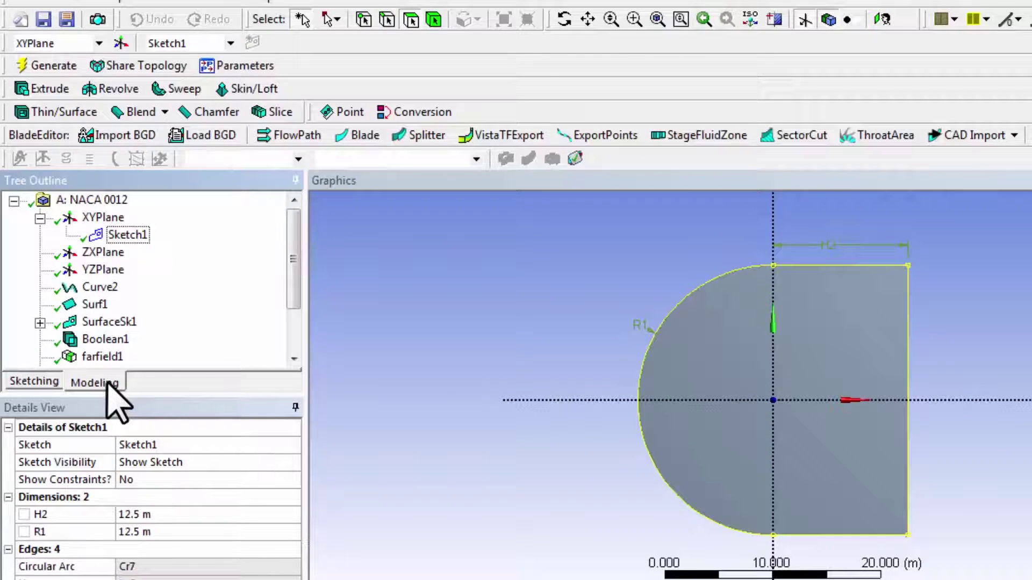
Zoom onto the central airfoil while reviewing the Curve2, Surf1 and SurfaceSk1 details
left_click(100, 287)
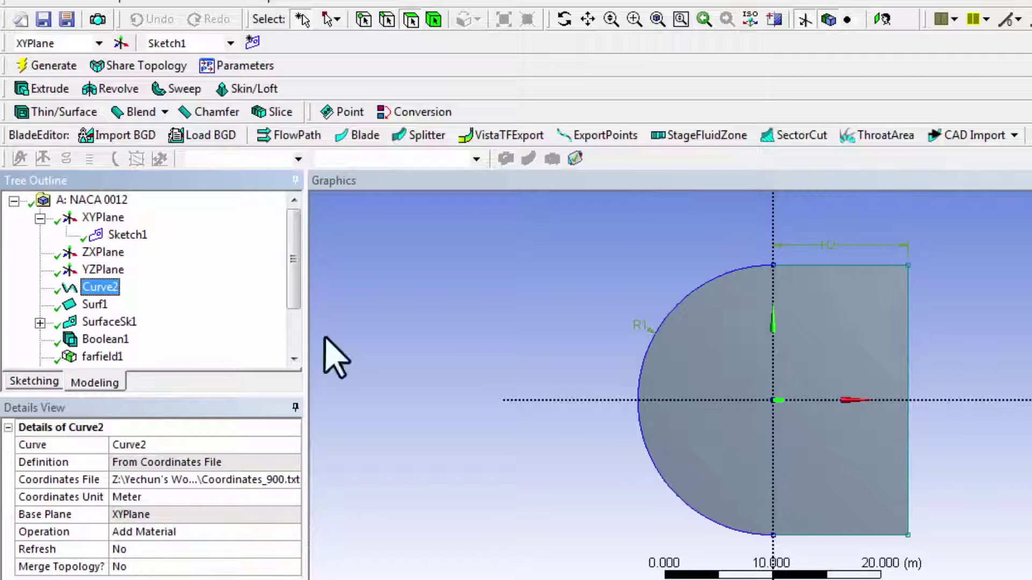
right_click_drag(744, 380, 831, 424)
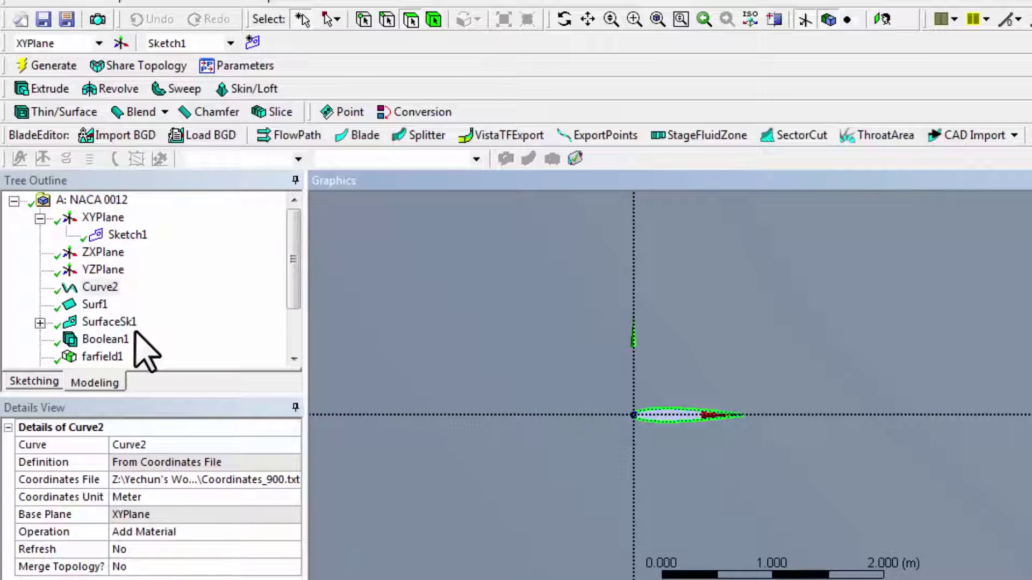
left_click(95, 304)
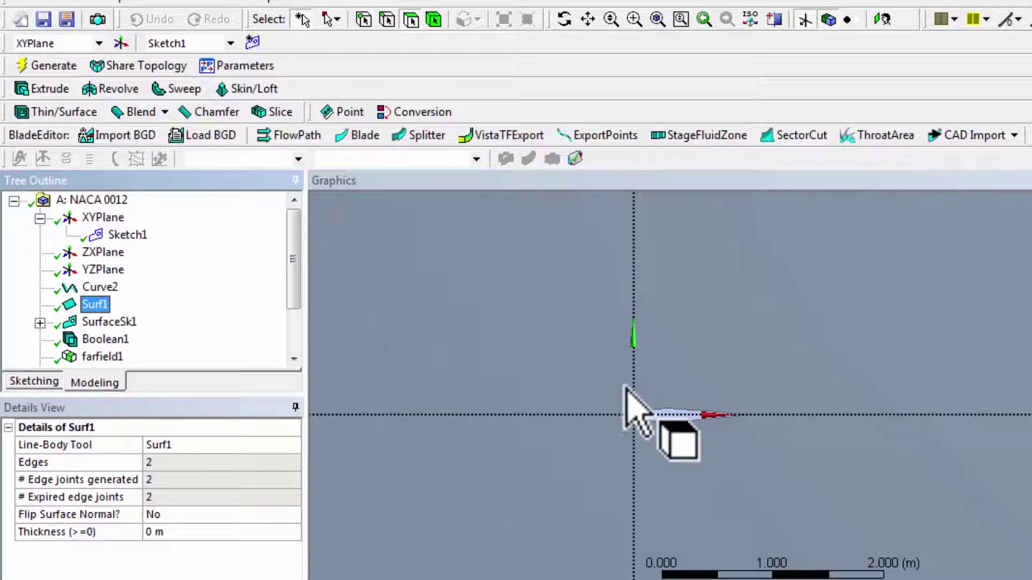
right_click_drag(566, 367, 848, 457)
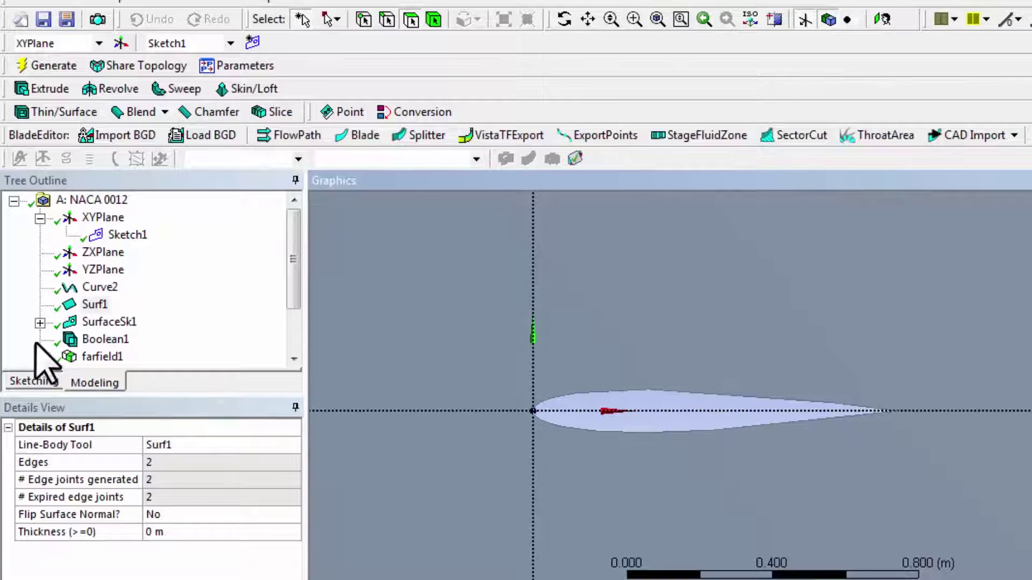
left_click(108, 322)
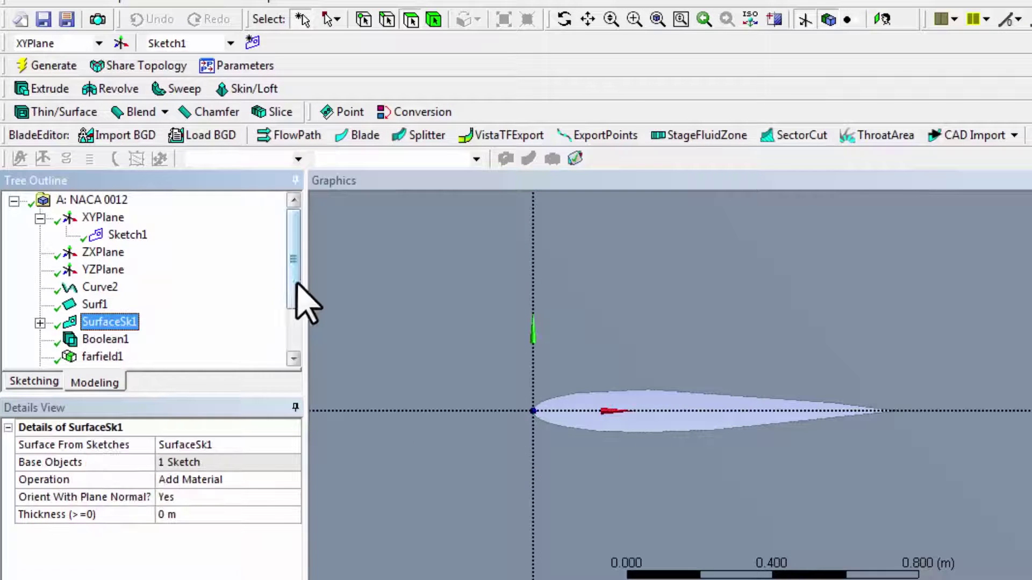
Expand SurfaceSk1 and select the airfoil face to view its properties
scroll(301, 315, "down", 1)
left_click(40, 271)
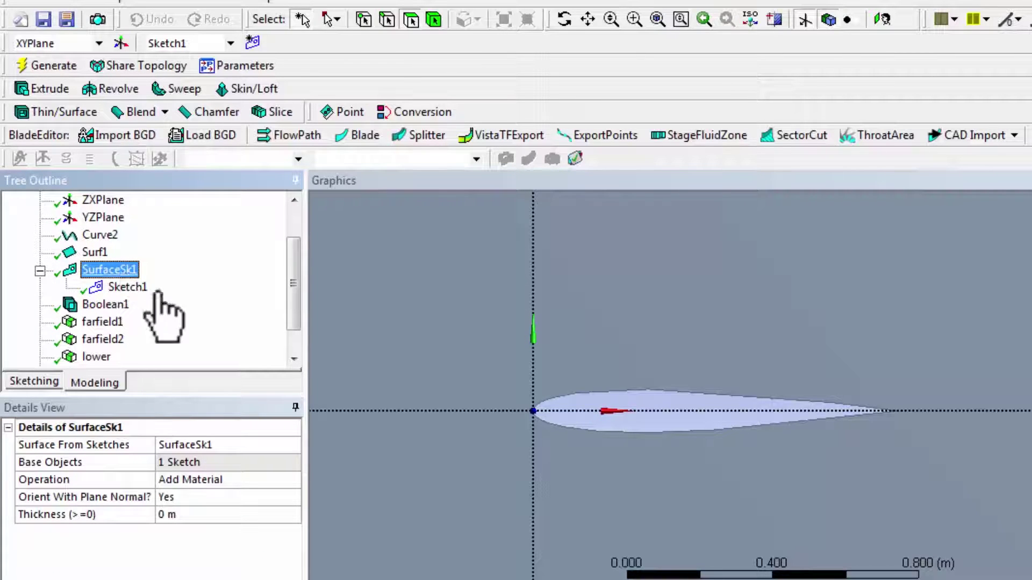
left_click(401, 363)
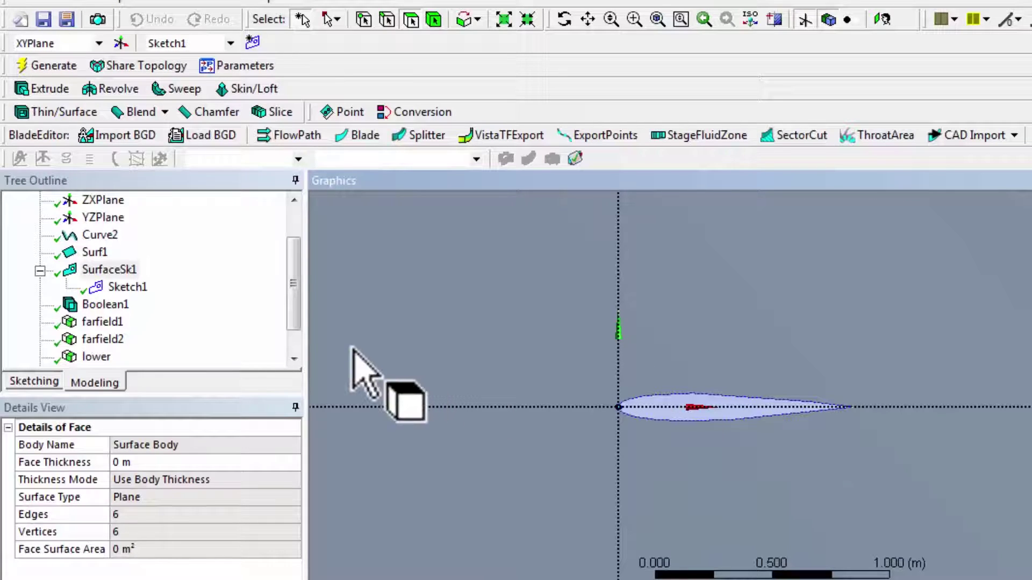
Show Boolean1's Subtract details with 1 target and 1 tool body, and expand the bodies list
left_click(105, 304)
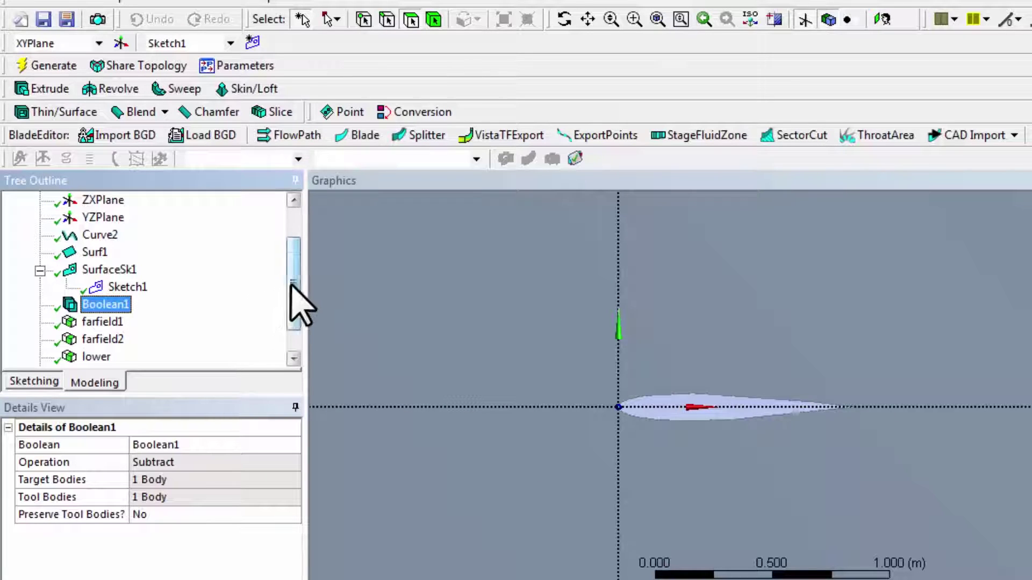
left_click_drag(291, 281, 302, 306)
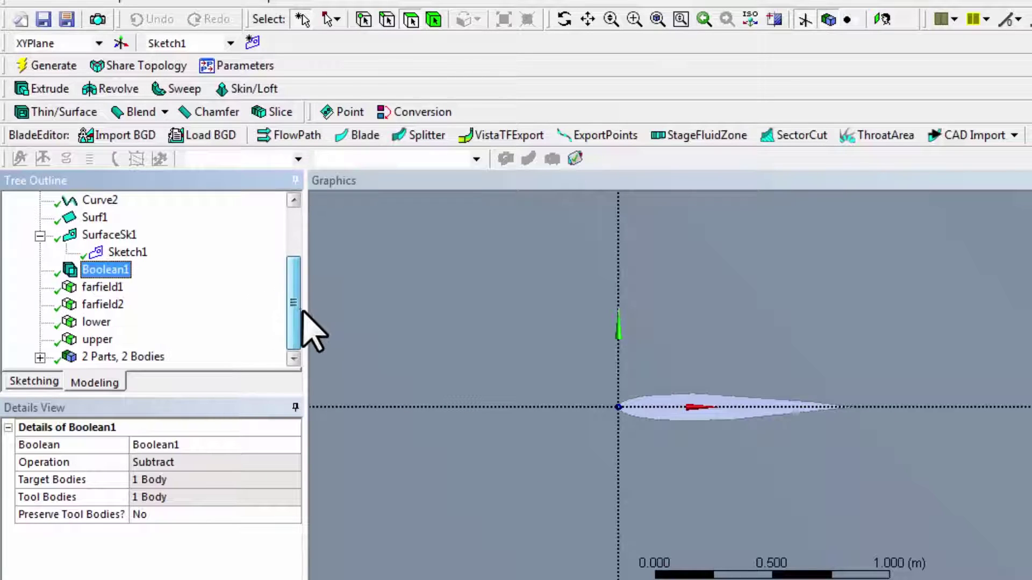
left_click(40, 357)
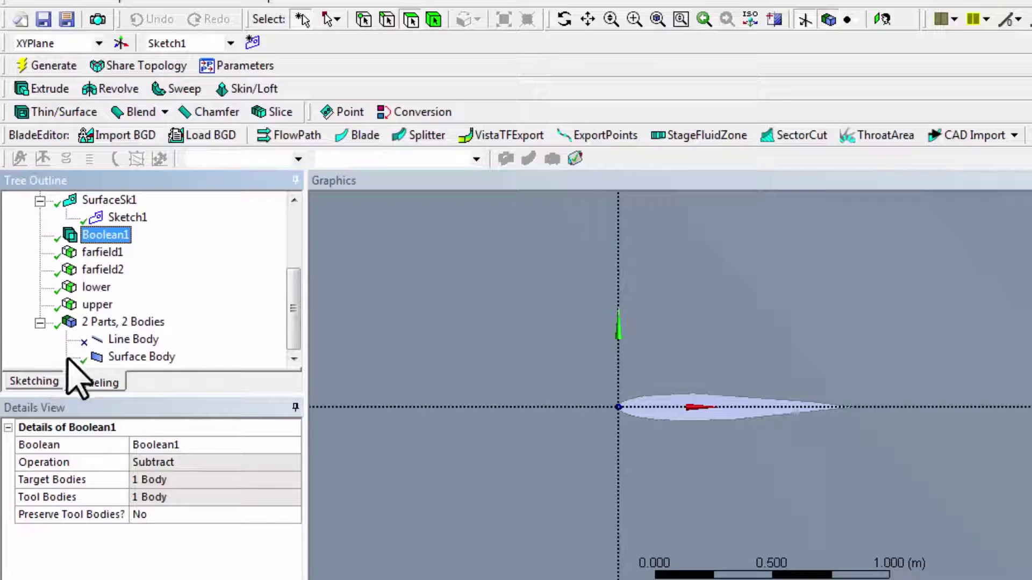
Select the Surface Body, zoom around the domain, and hide the axis triad
left_click(141, 357)
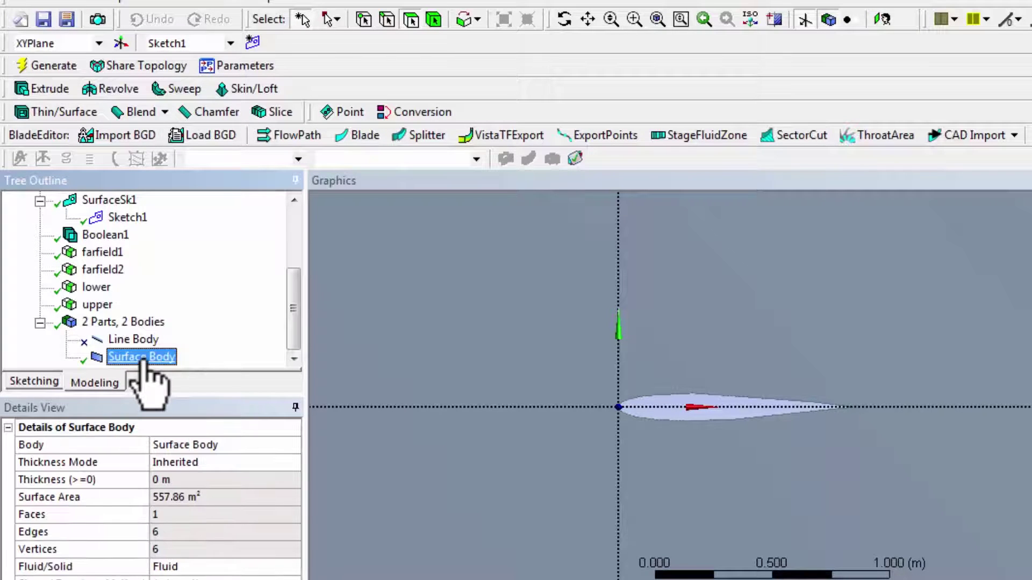
scroll(570, 494, "down", 2)
scroll(571, 494, "down", 5)
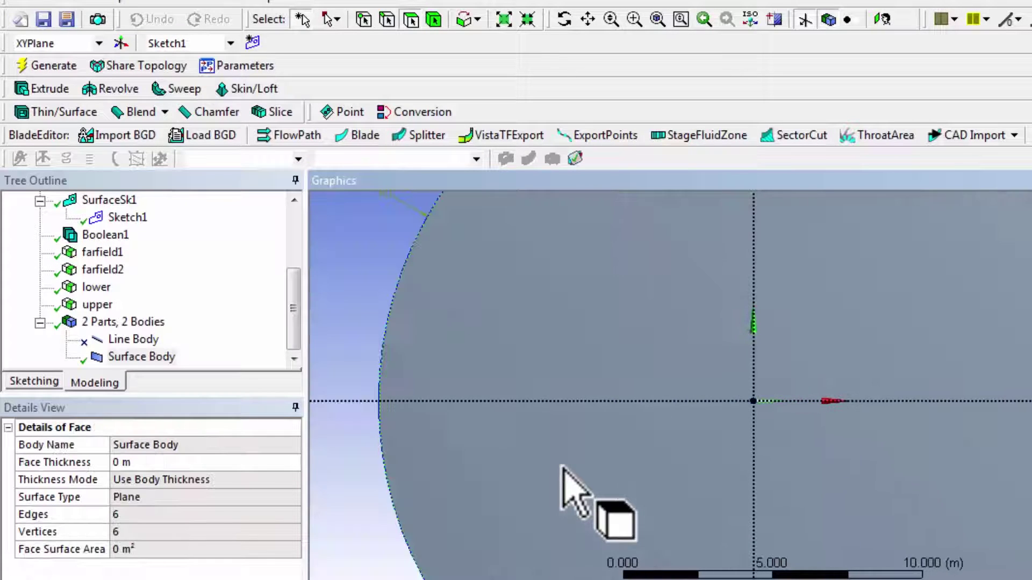
left_click(803, 19)
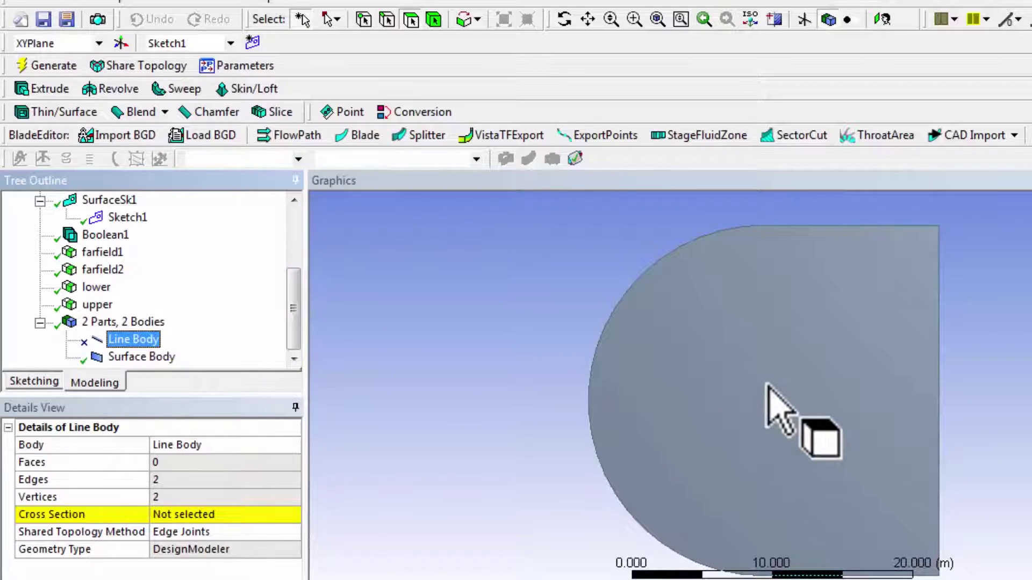
scroll(759, 397, "up", 10)
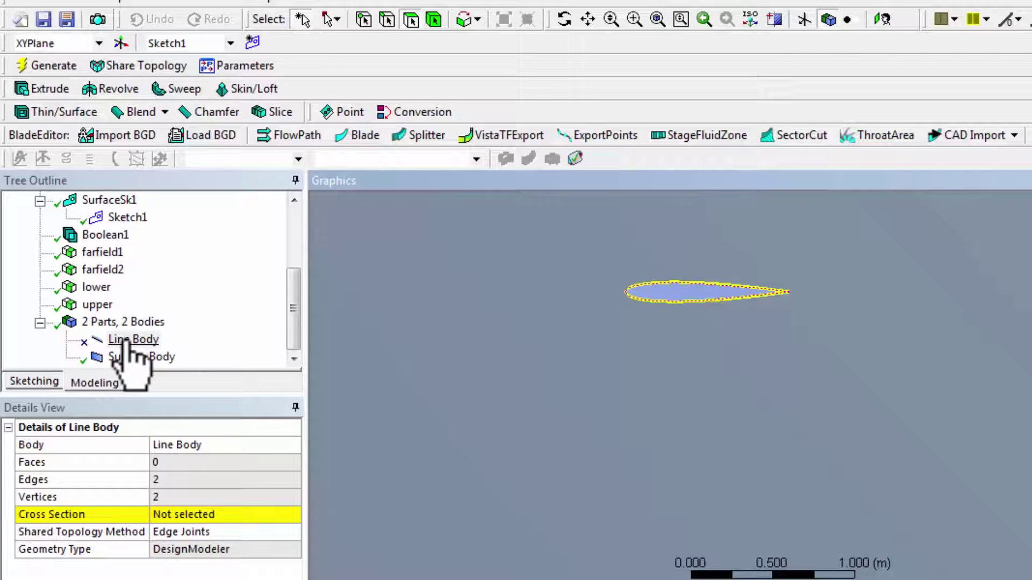
Reselect the Surface Body to show its Fluid details: 557.86 m², 1 face, 6 edges, 6 vertices
right_click(129, 350)
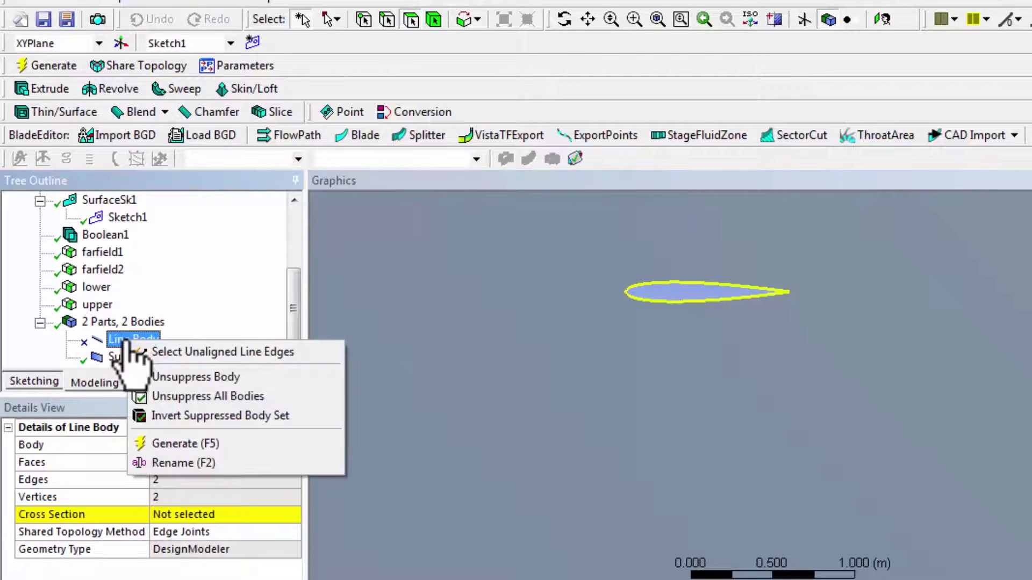
left_click(587, 364)
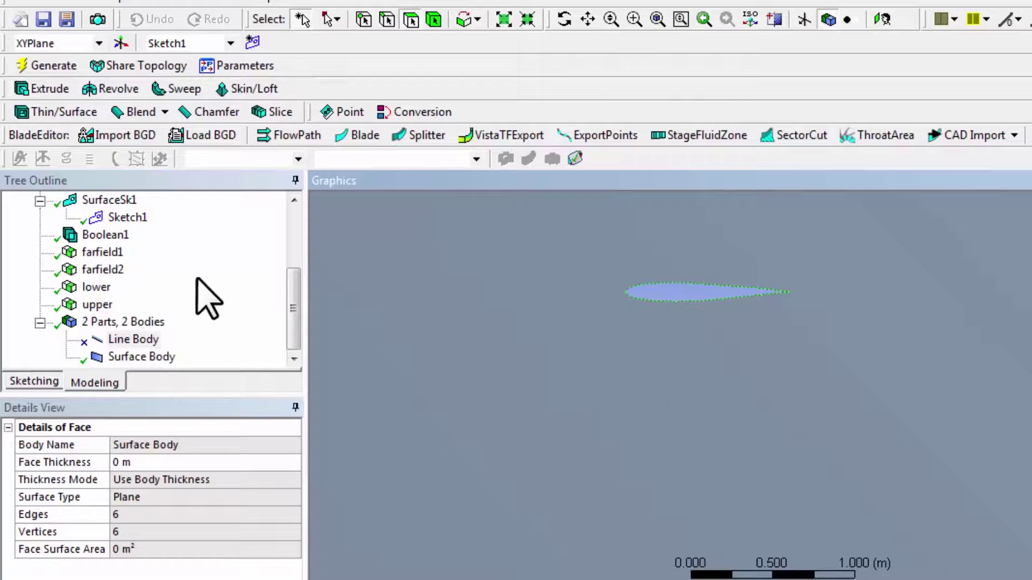
left_click_drag(295, 341, 166, 403)
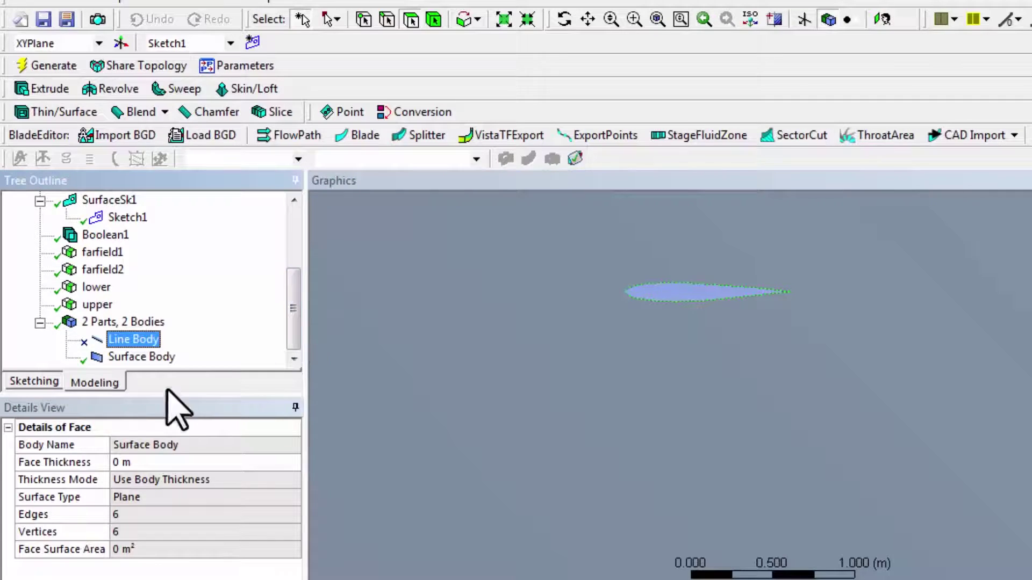
left_click(128, 359)
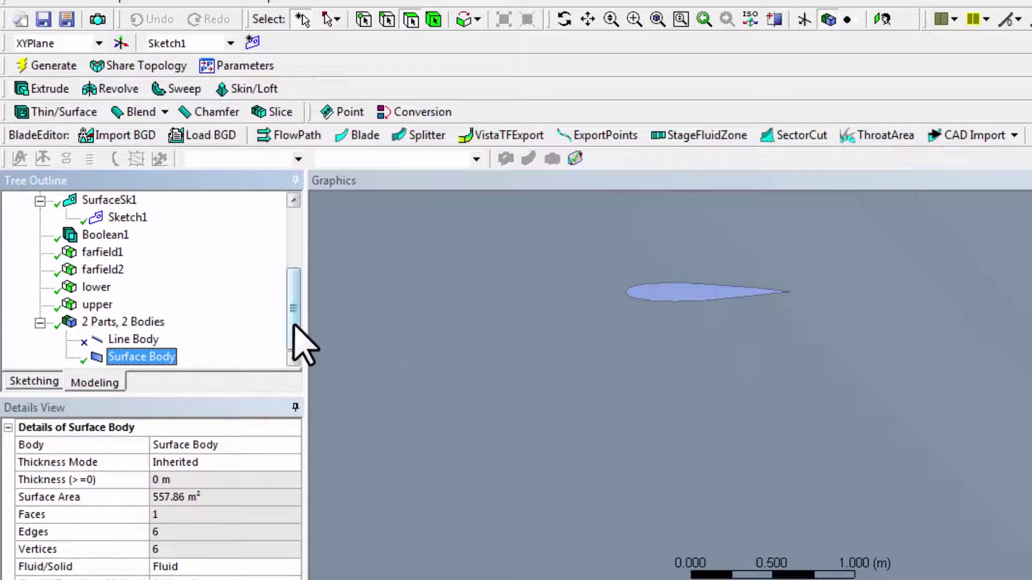
left_click_drag(302, 344, 300, 323)
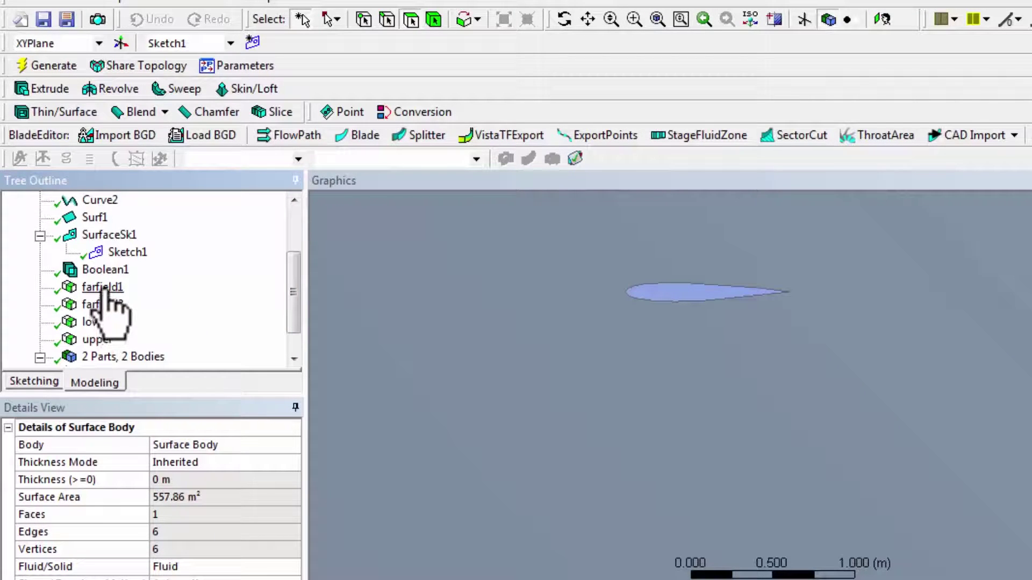
Select the farfield1 named selection and zoom out to see its three highlighted edges
left_click(104, 286)
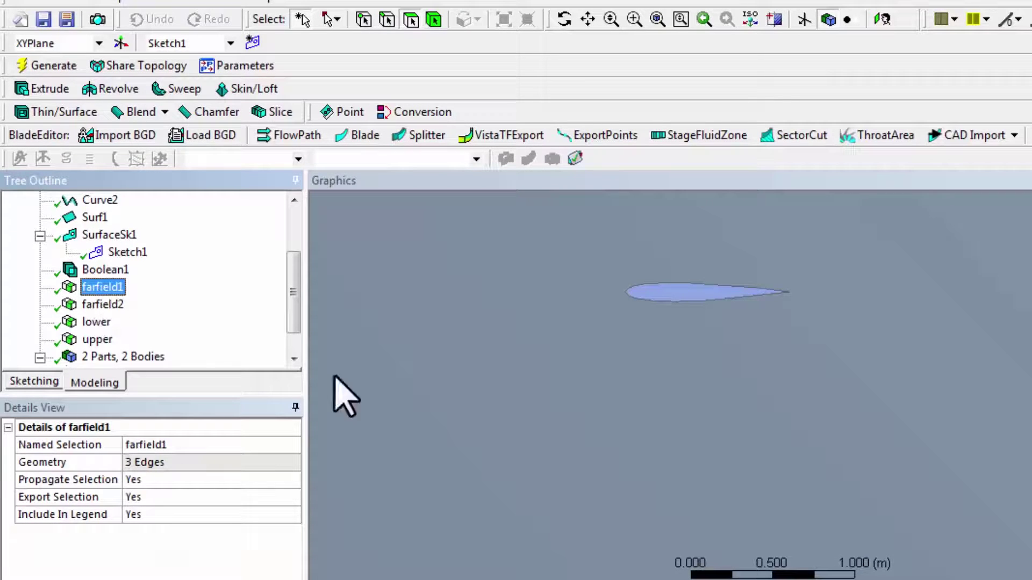
left_click(460, 397)
scroll(458, 399, "down", 3)
scroll(458, 399, "down", 3)
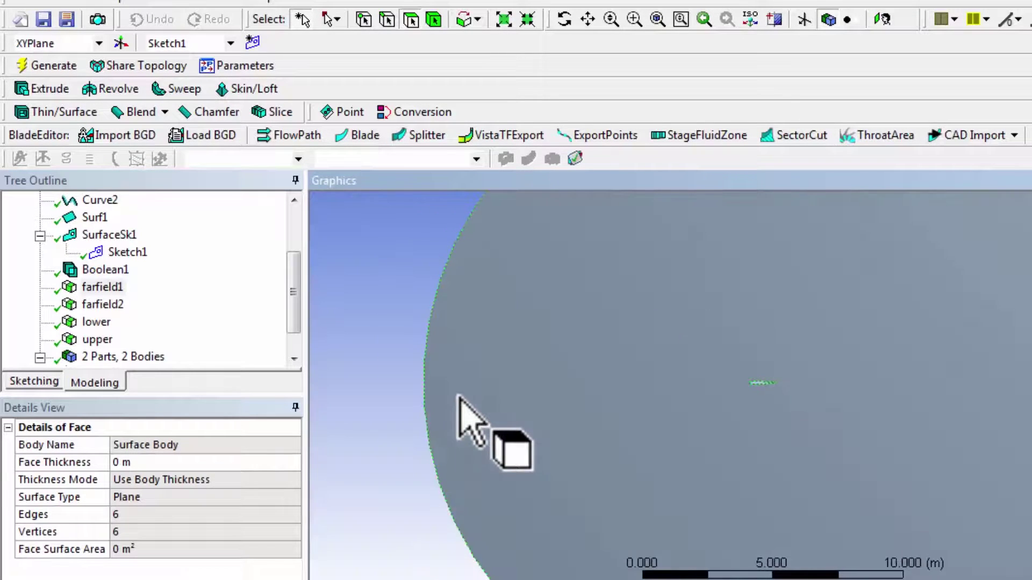
left_click(108, 290)
left_click(104, 287)
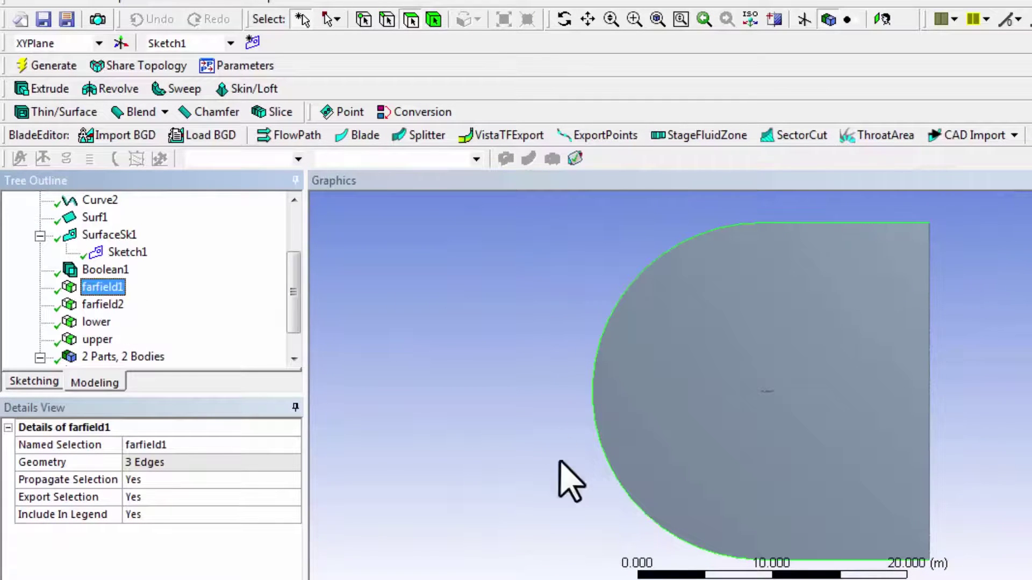
Check the farfield2, lower and upper named selections in turn, upper covering 1 edge
left_click(113, 305)
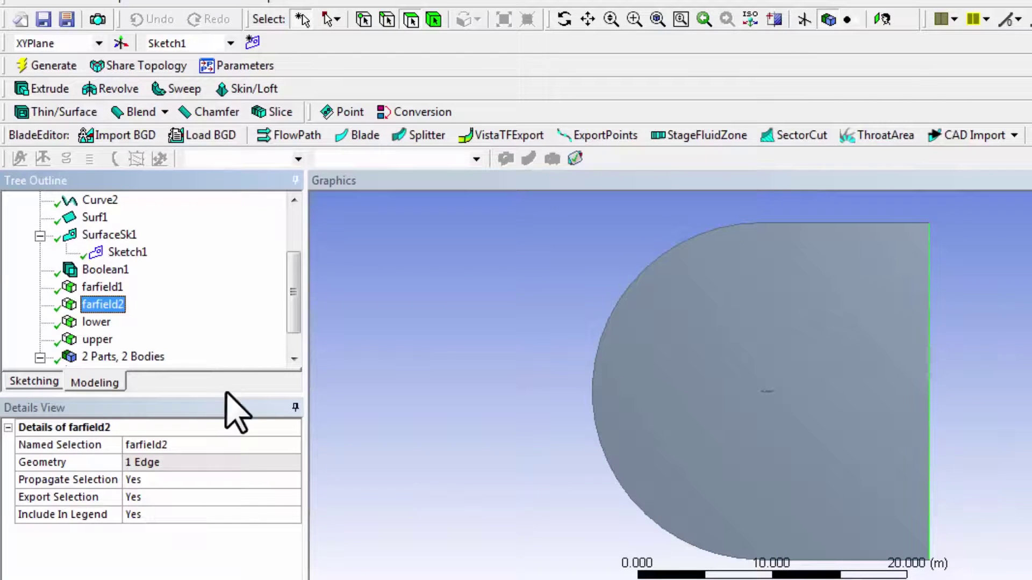
left_click(102, 323)
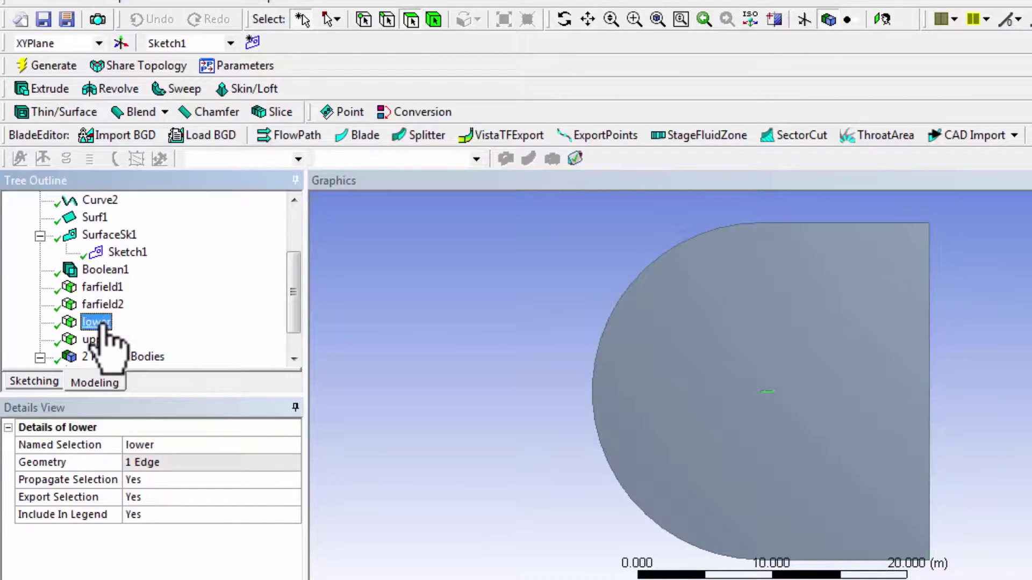
left_click(95, 341)
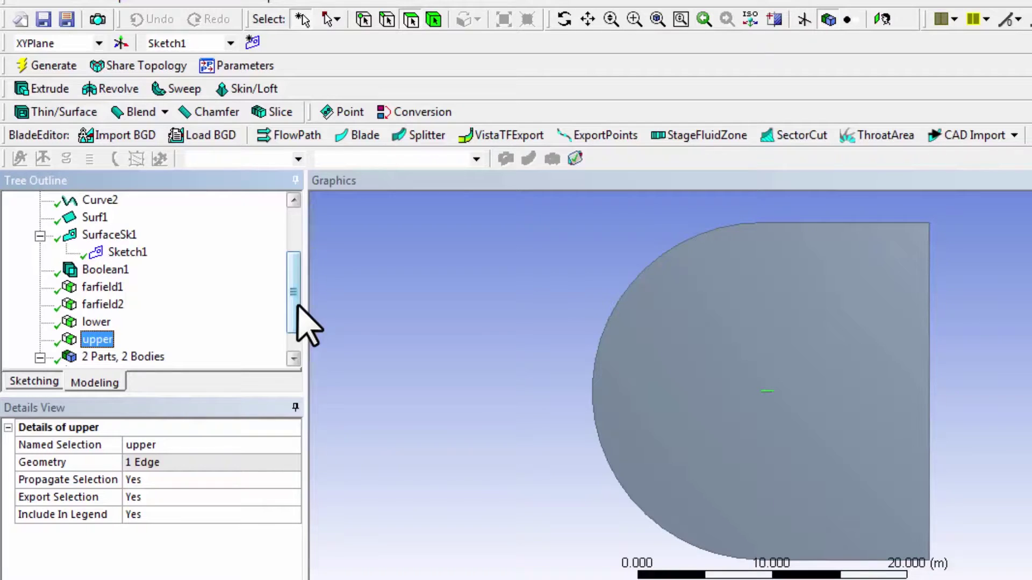
left_click_drag(296, 305, 296, 324)
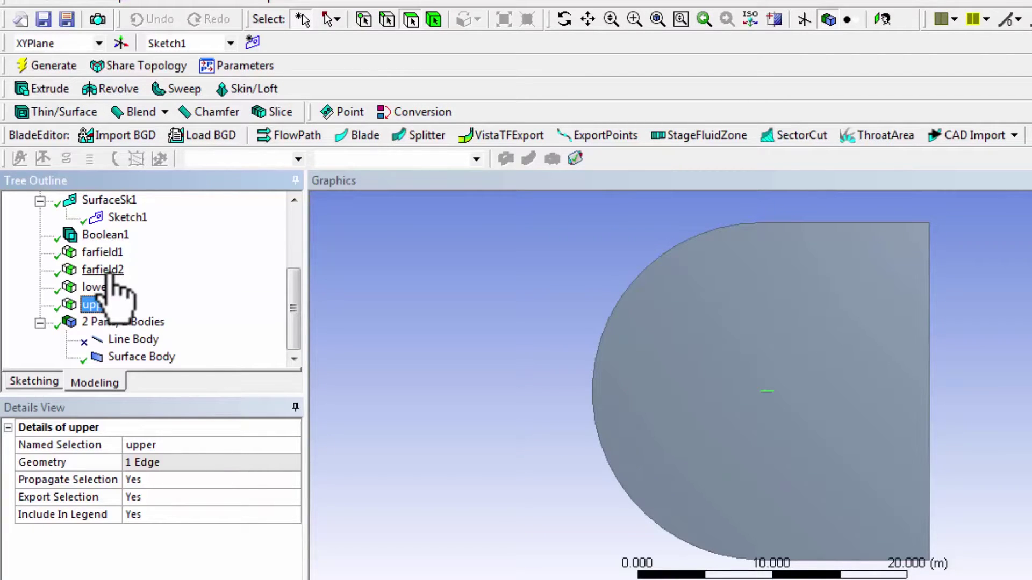
Select the Surface Body to show its 557.86 m² Fluid area with 0 m thickness
left_click(141, 358)
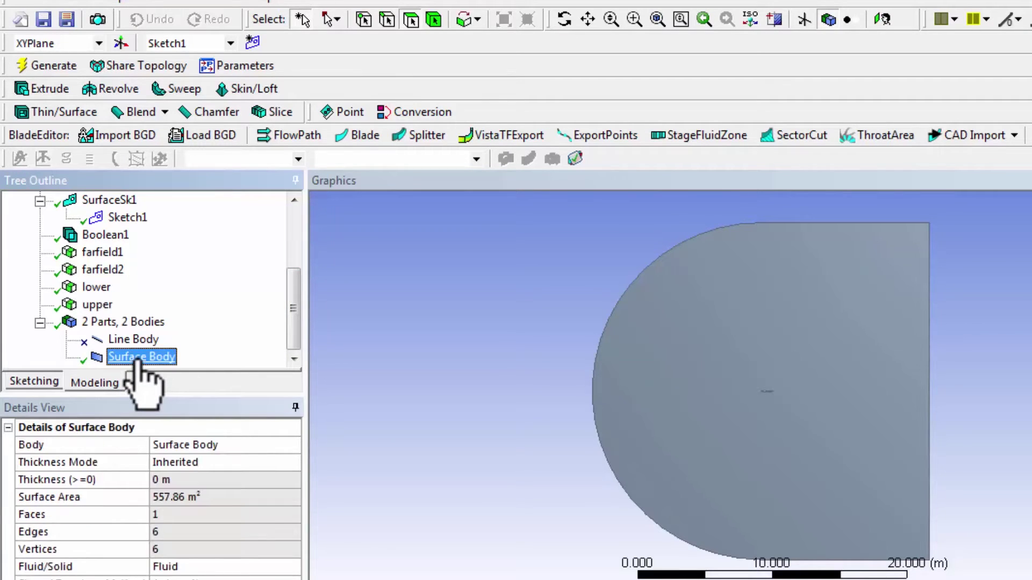